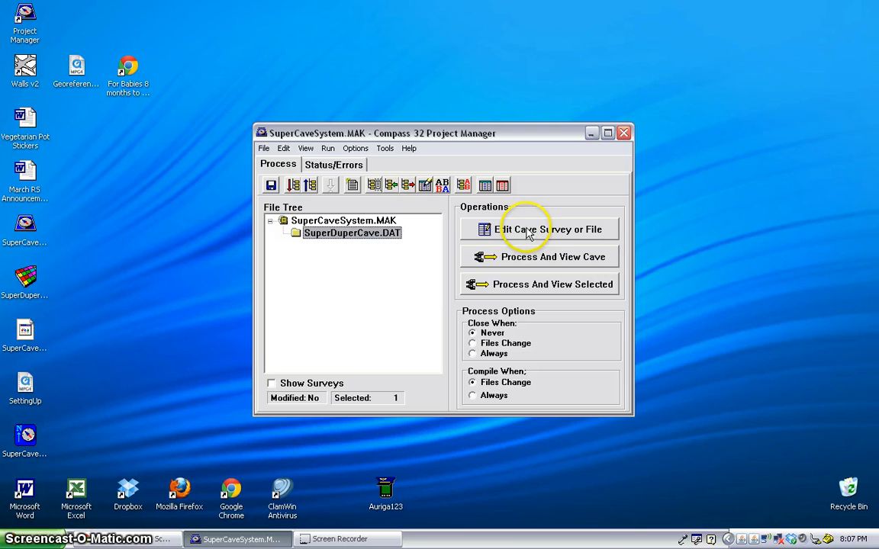
# Step: Open SuperDuperCave.DAT for editing in a maximized Cave Editor window and select survey A
pyautogui.click(527, 233)
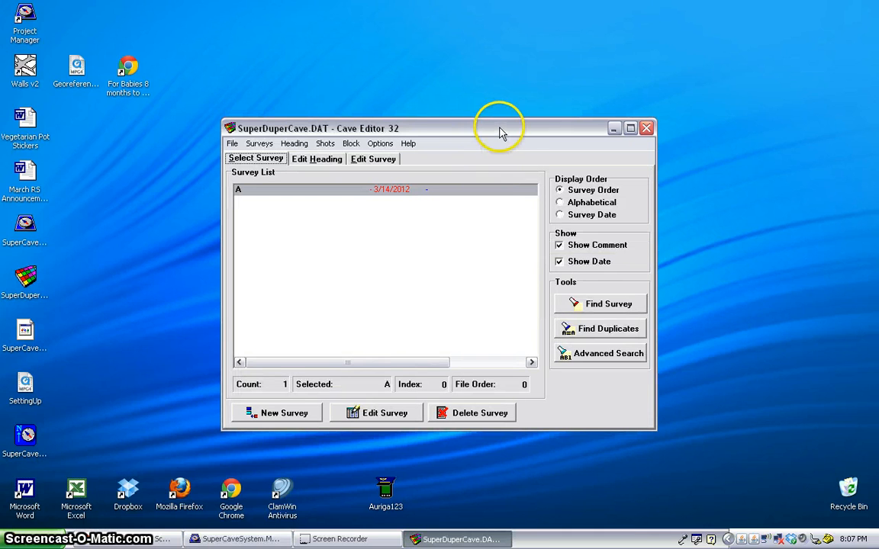
pyautogui.click(632, 129)
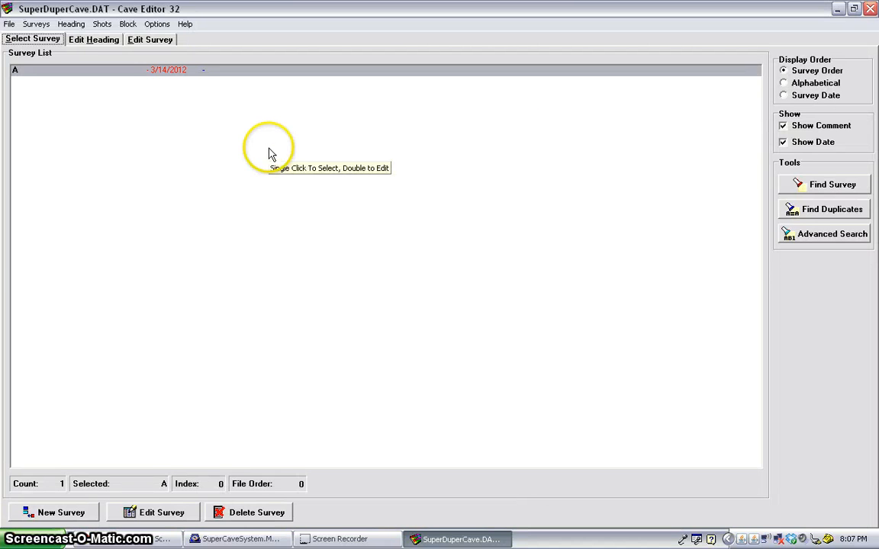
pyautogui.click(26, 71)
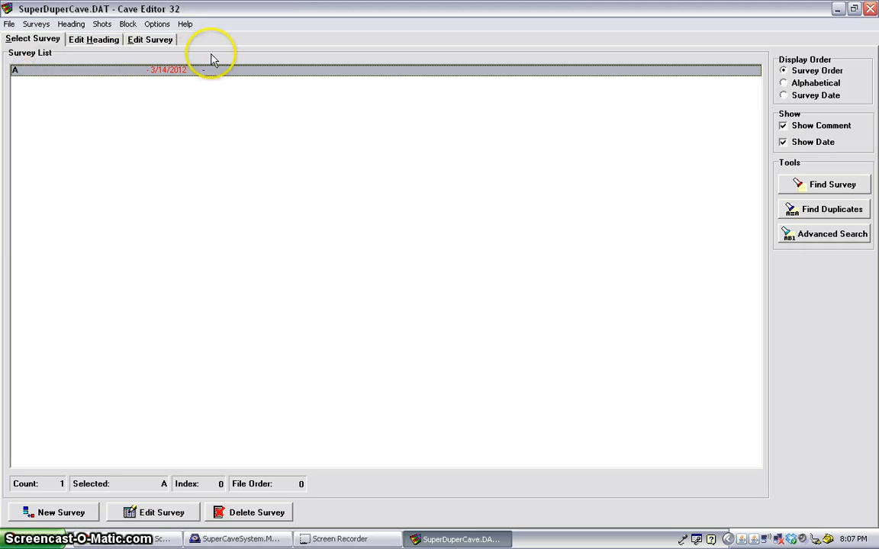
# Step: Open the heading of survey A and set the cave name to Super Duper Cave
pyautogui.doubleClick(94, 75)
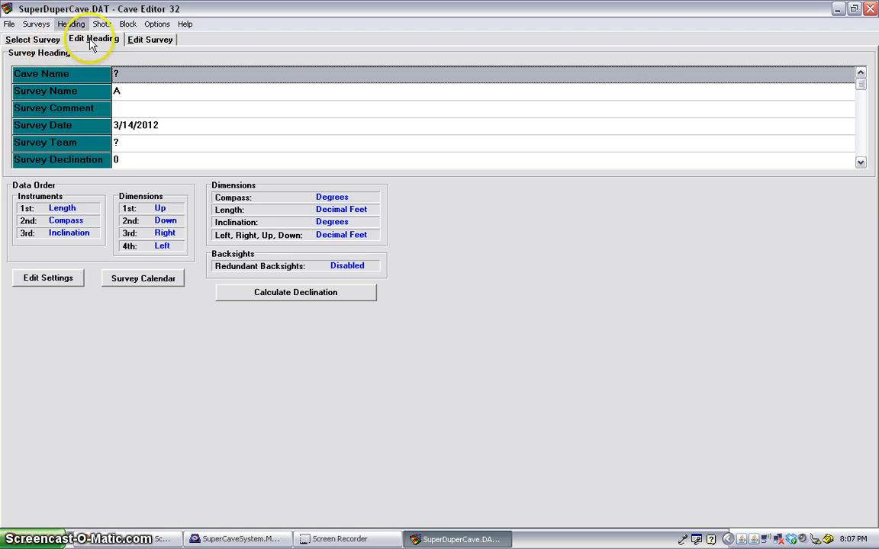
pyautogui.doubleClick(126, 72)
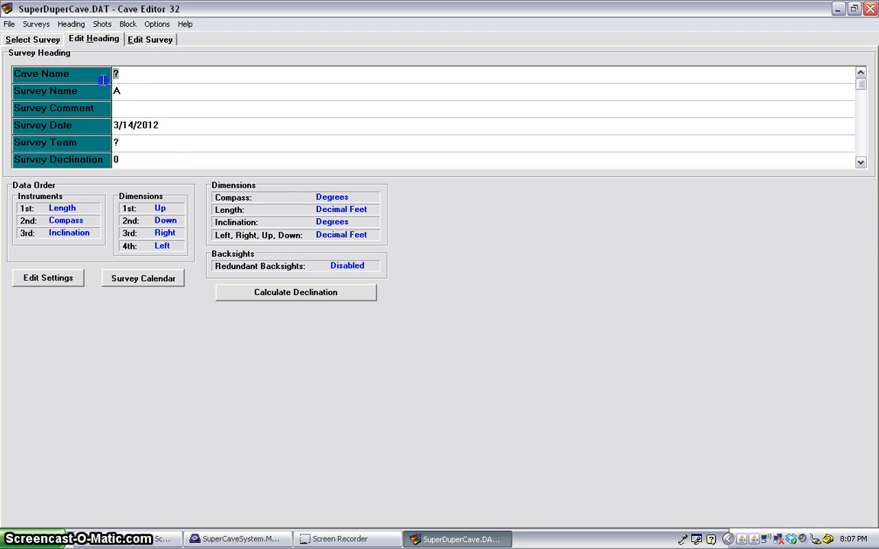
pyautogui.write('Super Duper Cave')
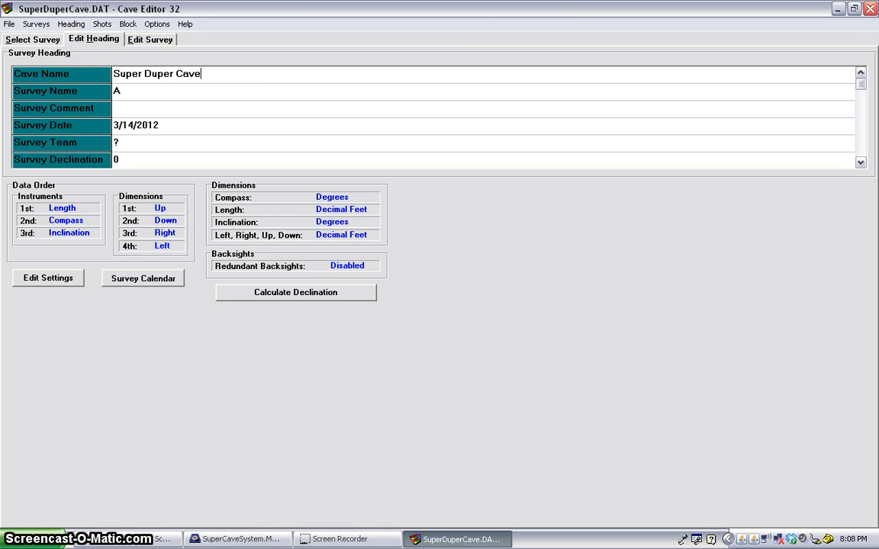
pyautogui.press('Tab')
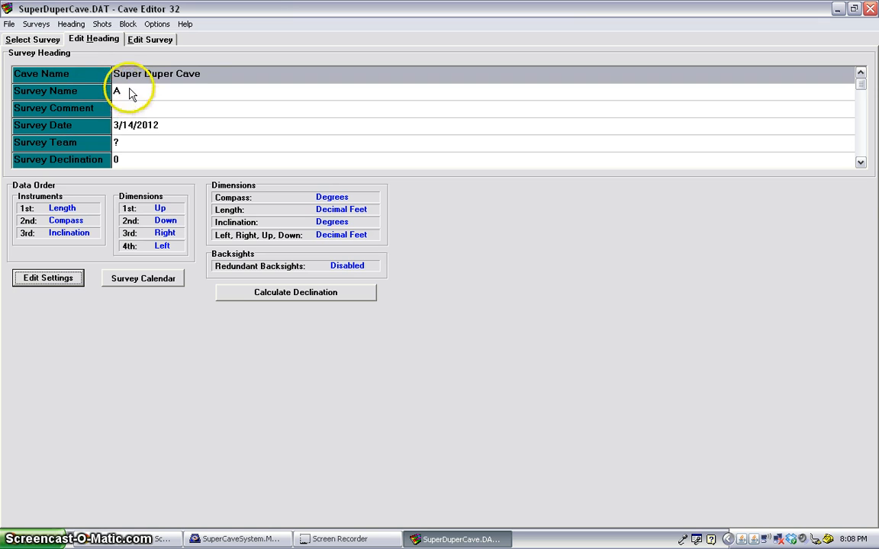
# Step: Enter "Entrance to Super Big Room" as the survey comment in the heading
pyautogui.click(129, 91)
pyautogui.click(130, 90)
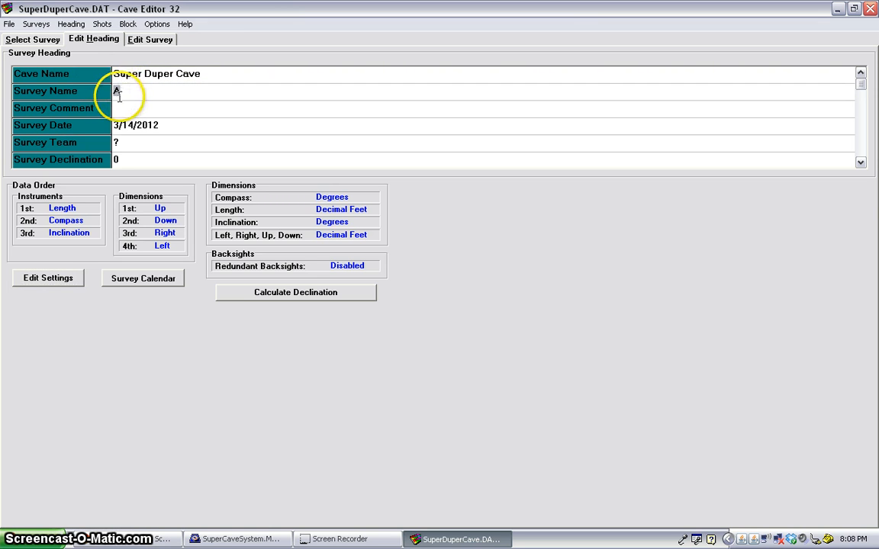
pyautogui.click(110, 91)
pyautogui.click(120, 108)
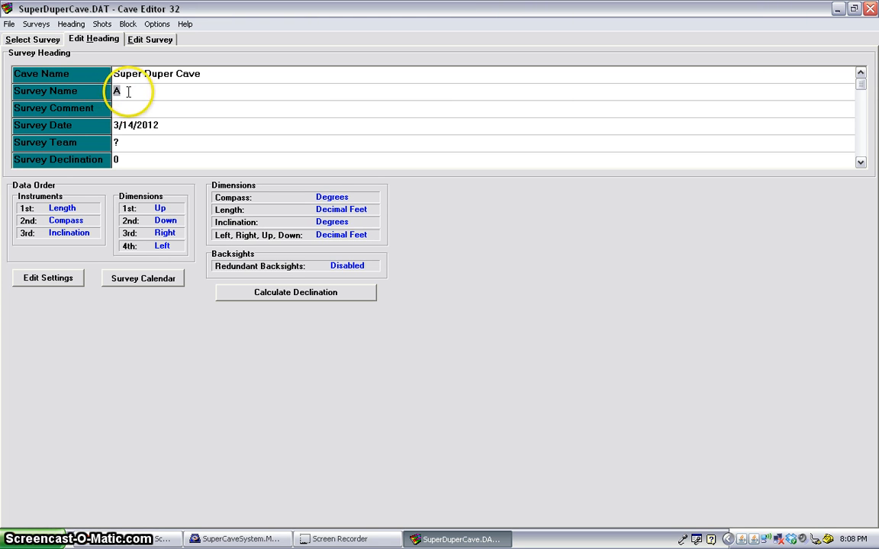
pyautogui.click(125, 111)
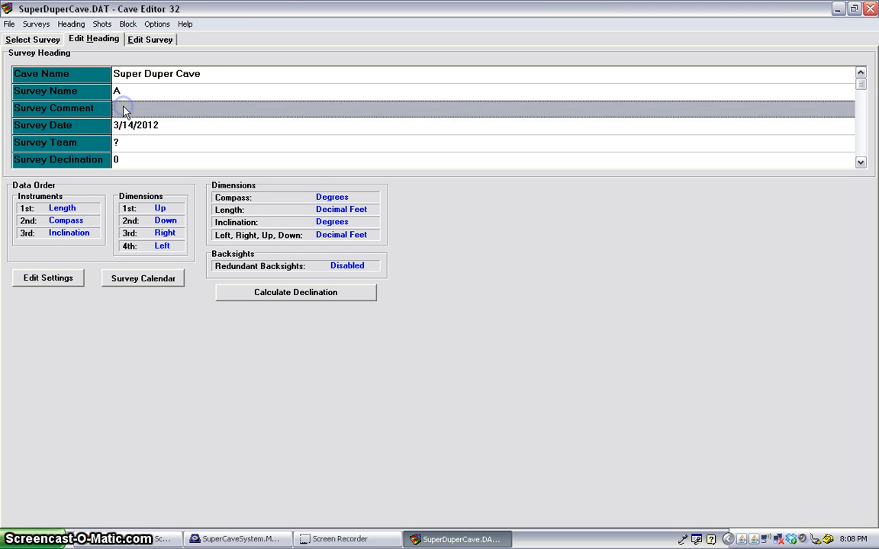
pyautogui.click(123, 107)
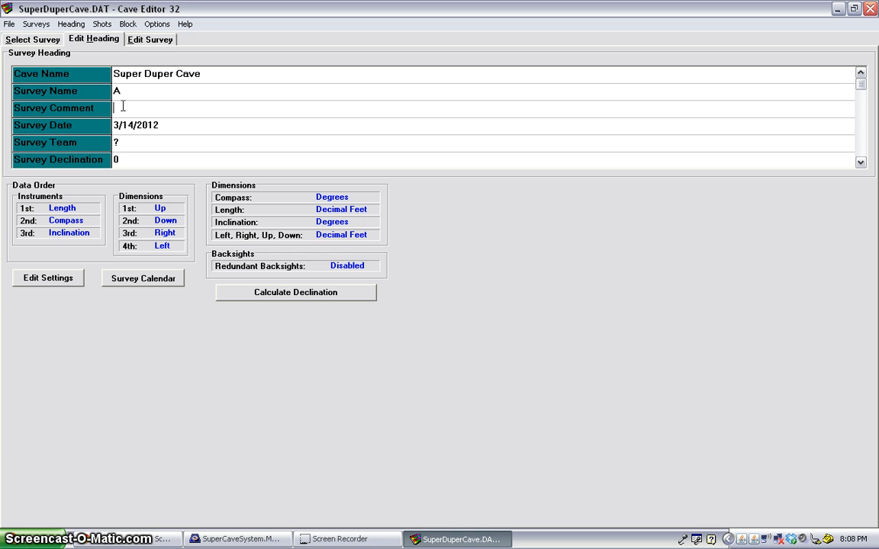
pyautogui.write('Entra')
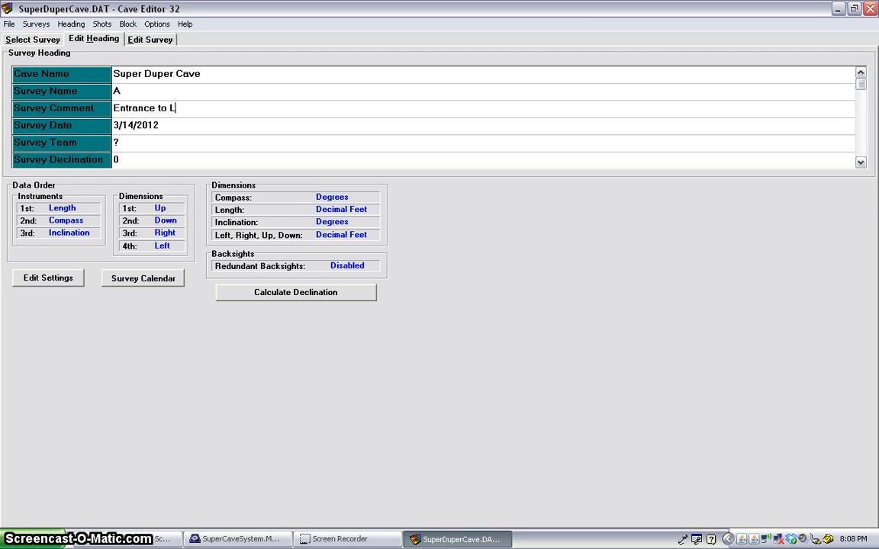
pyautogui.write('nce to L')
pyautogui.press('BackSpace')
pyautogui.write('Super Big Room')
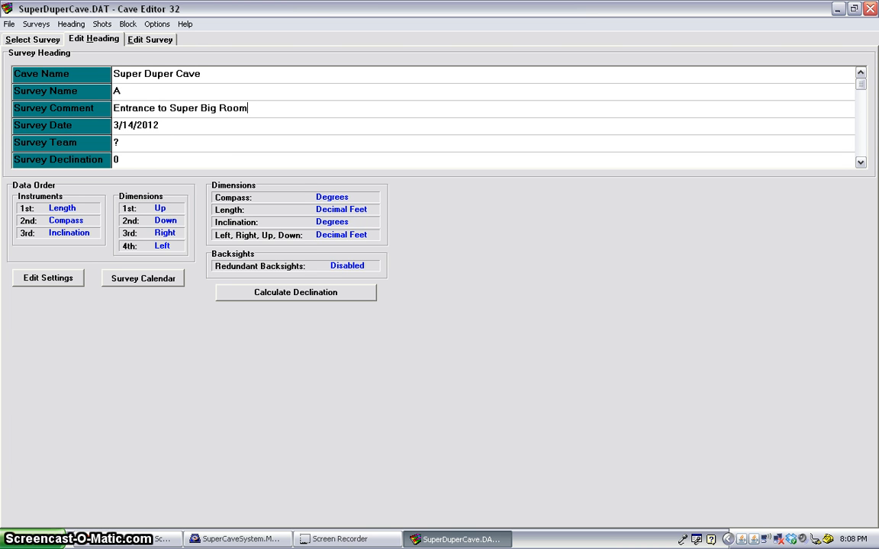
# Step: Fill in the survey team field with the names of the team members
pyautogui.click(123, 145)
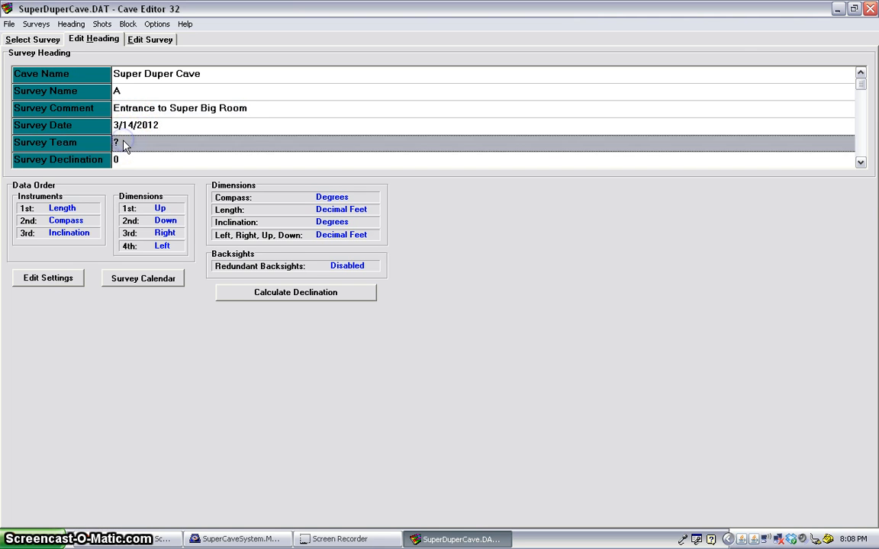
pyautogui.click(123, 143)
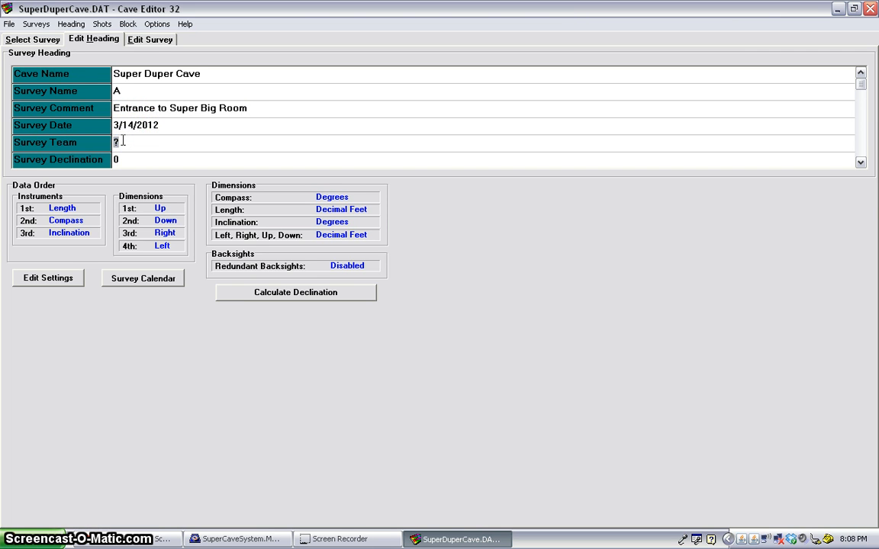
pyautogui.write('Cool Joe, Rockin')
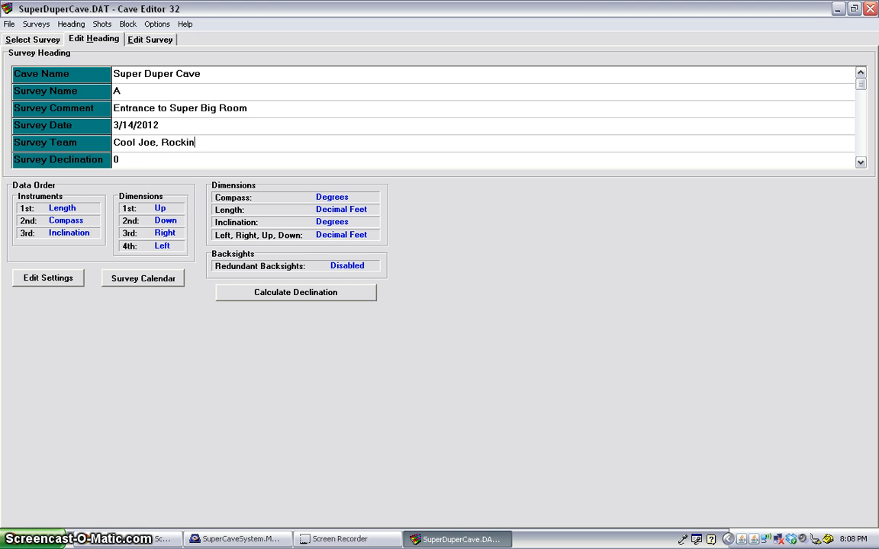
pyautogui.write('g')
pyautogui.press('BackSpace')
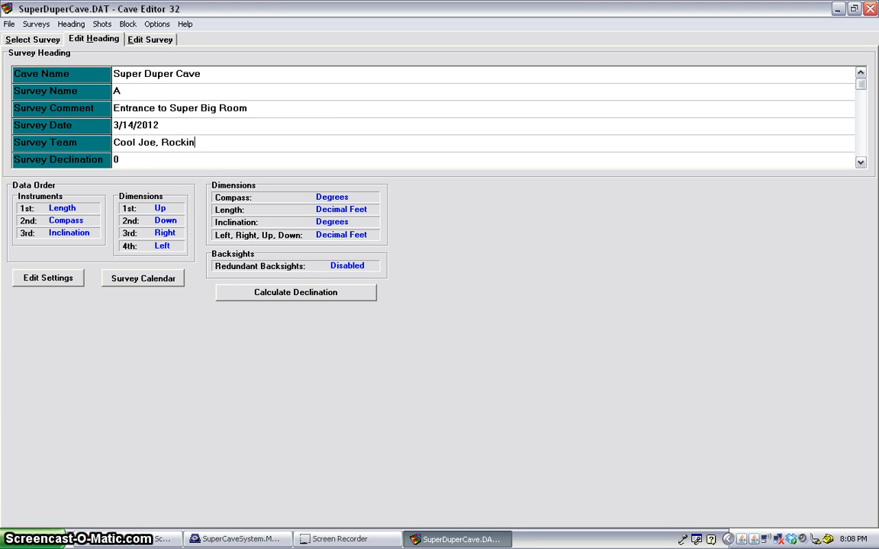
# Step: Examine the geographic parameters for calculating declination and the heading's compass, inclination and tape correction fields, without applying any changes
pyautogui.click(133, 159)
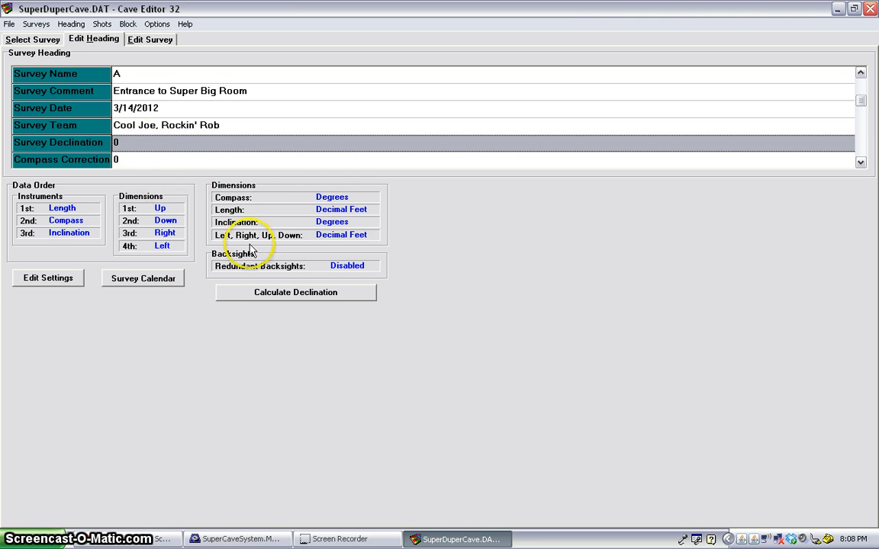
pyautogui.click(287, 296)
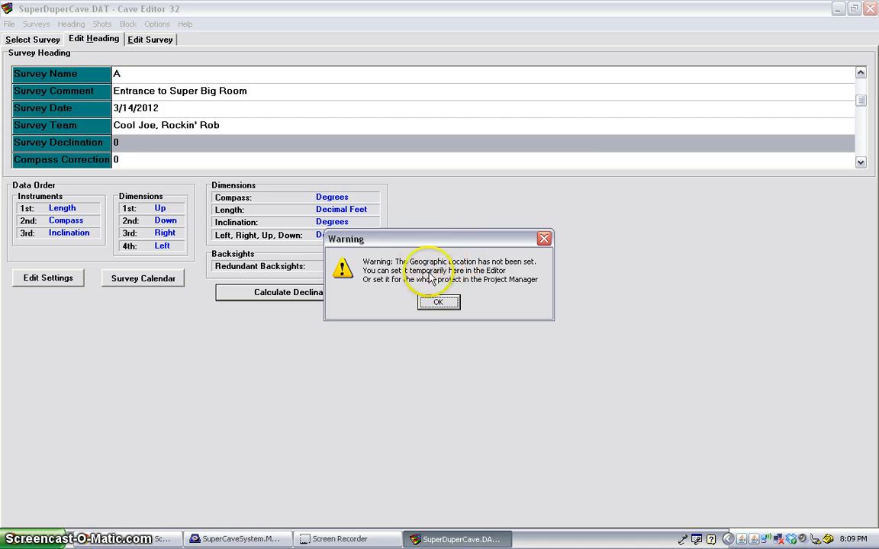
pyautogui.click(437, 303)
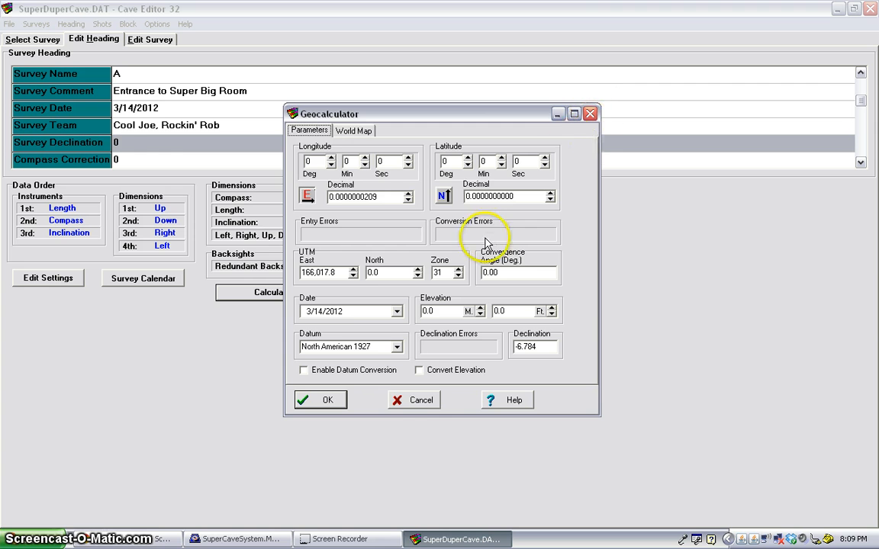
pyautogui.click(417, 400)
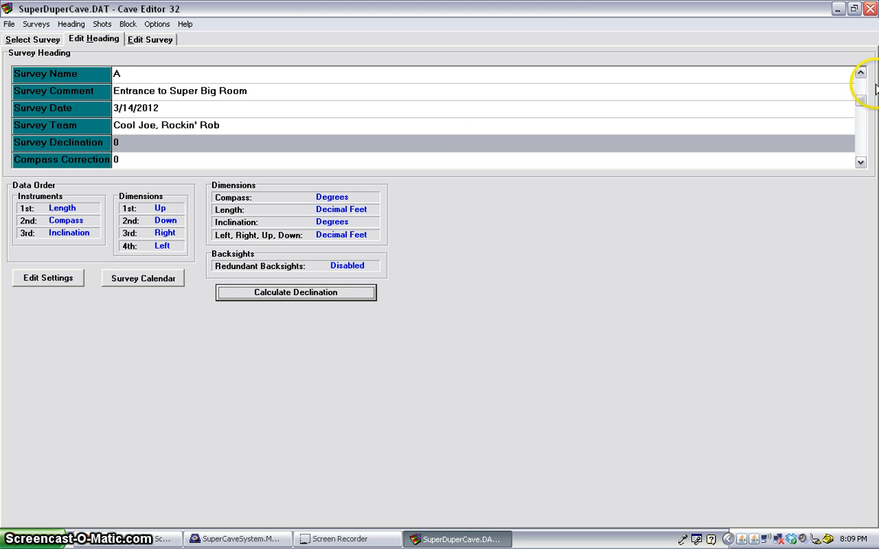
pyautogui.click(861, 104)
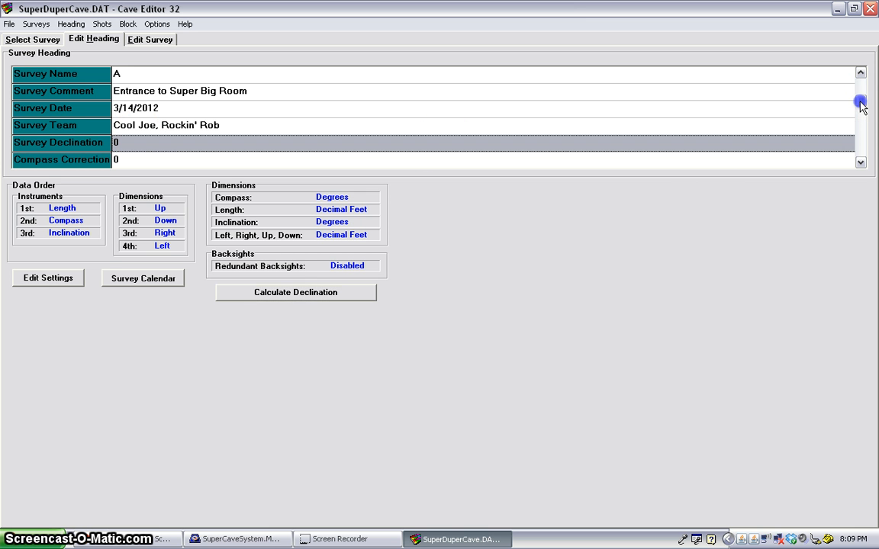
pyautogui.moveTo(861, 111); pyautogui.dragTo(856, 137)
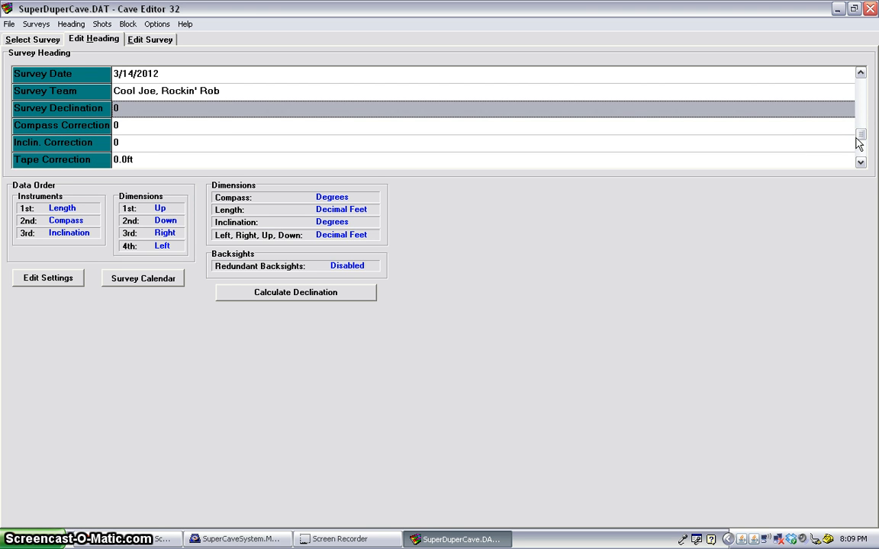
pyautogui.click(861, 162)
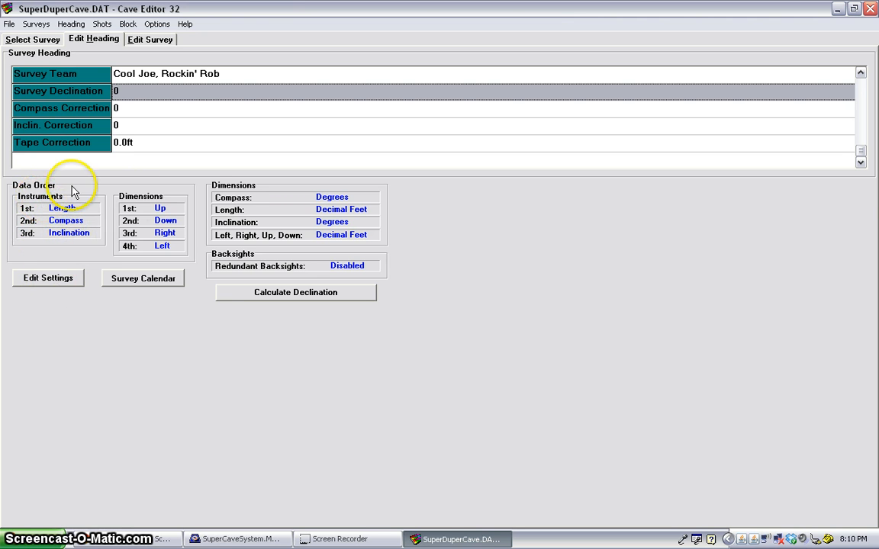
# Step: Set the survey's dimension sequence to Left, Right, Up, Down, with compass units in degrees, and apply the settings
pyautogui.click(52, 281)
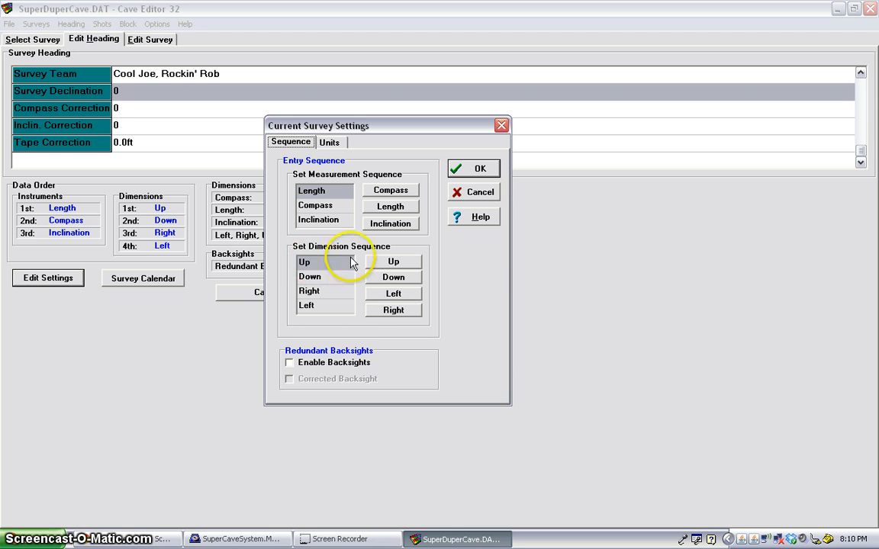
pyautogui.click(387, 295)
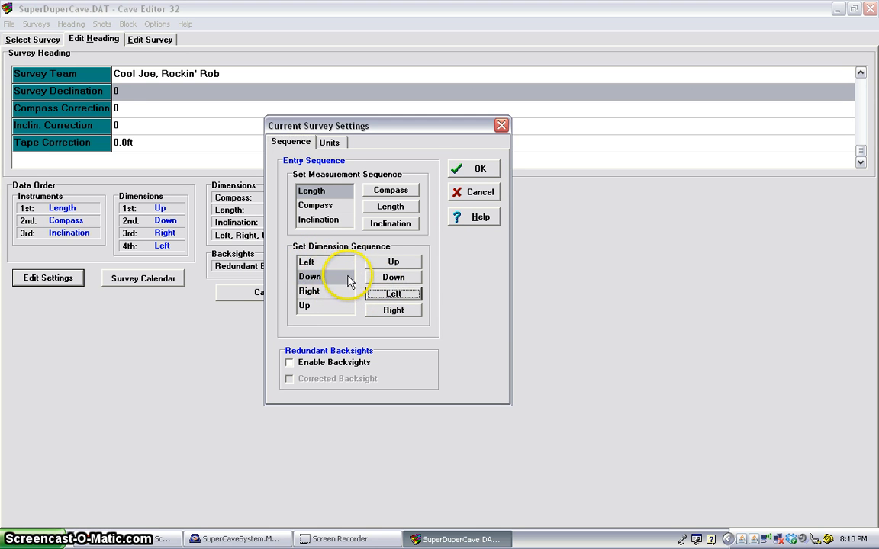
pyautogui.click(394, 309)
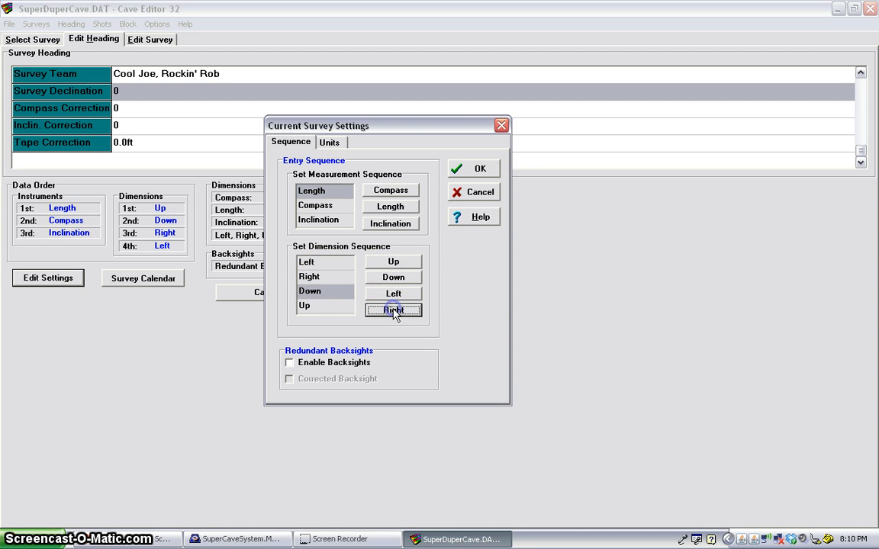
pyautogui.click(394, 264)
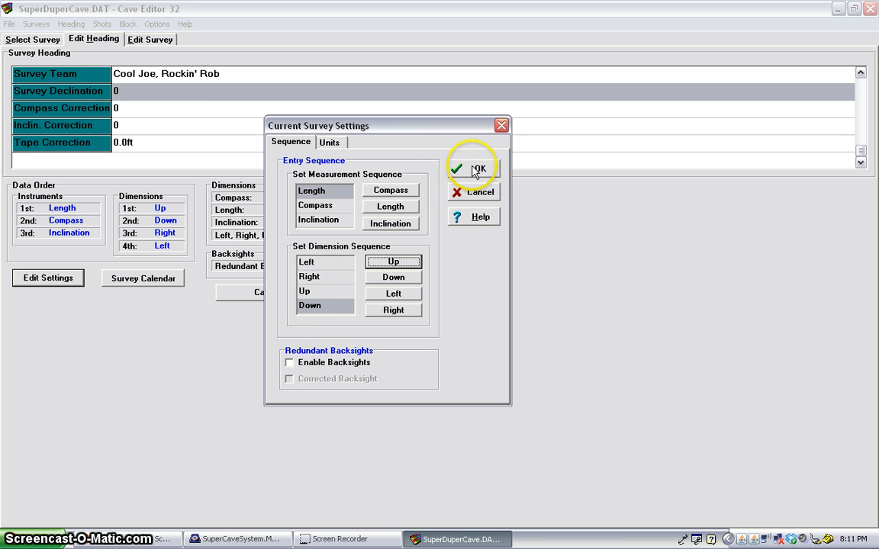
pyautogui.click(334, 144)
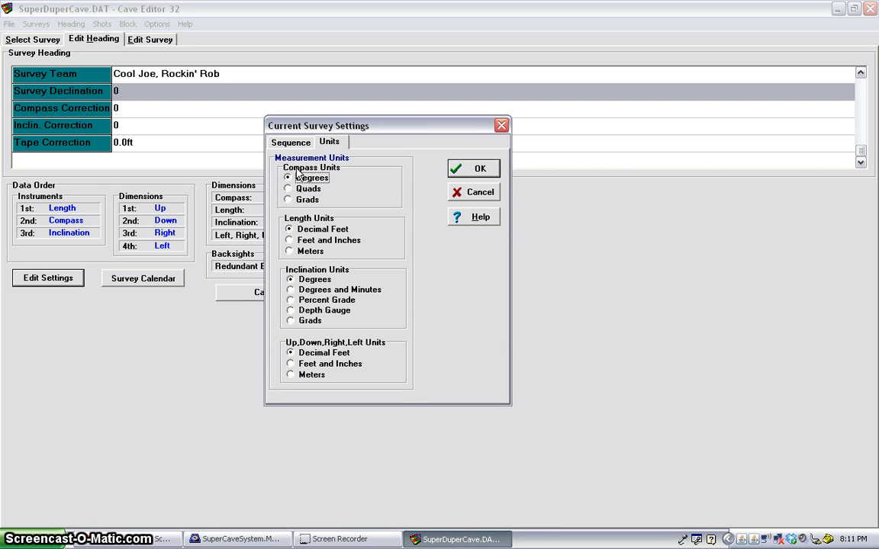
pyautogui.click(296, 176)
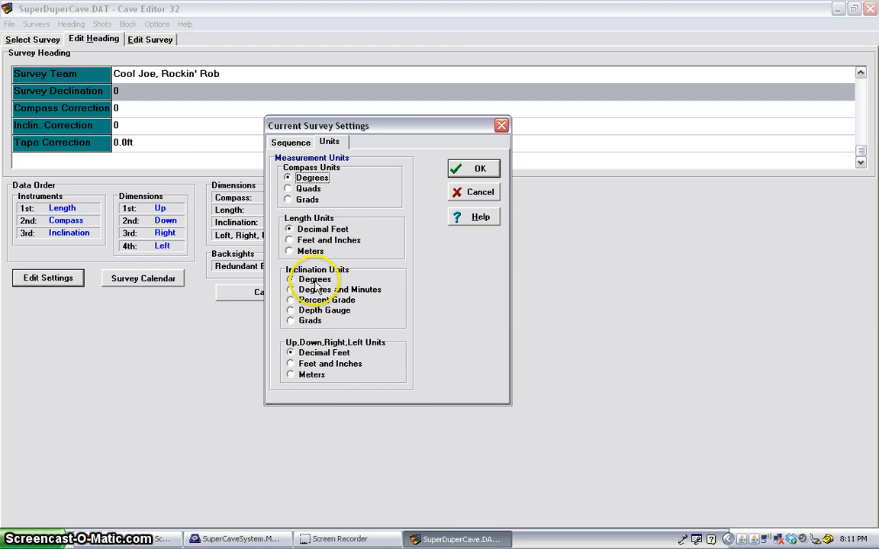
pyautogui.click(472, 170)
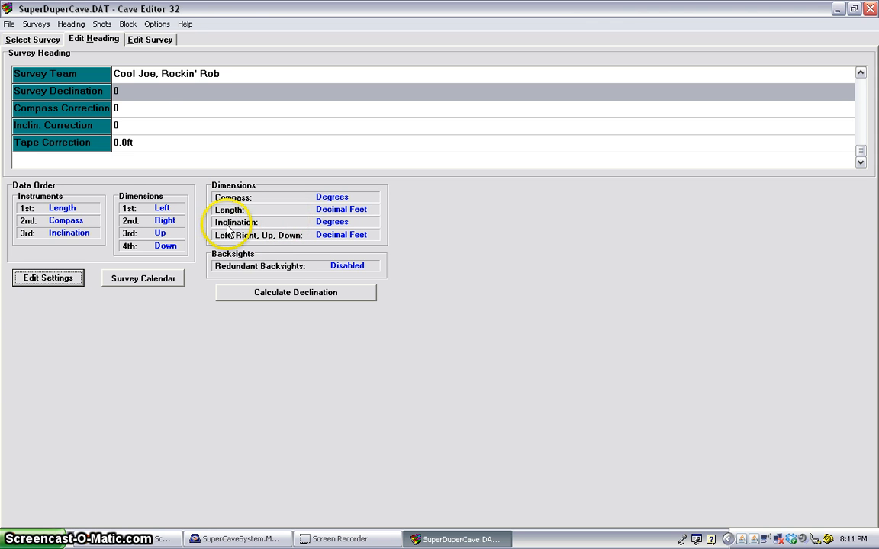
# Step: Enter the A1 to A2 shot in the survey's shot table with tape 3 ft, compass 230 and inclination -4
pyautogui.click(163, 45)
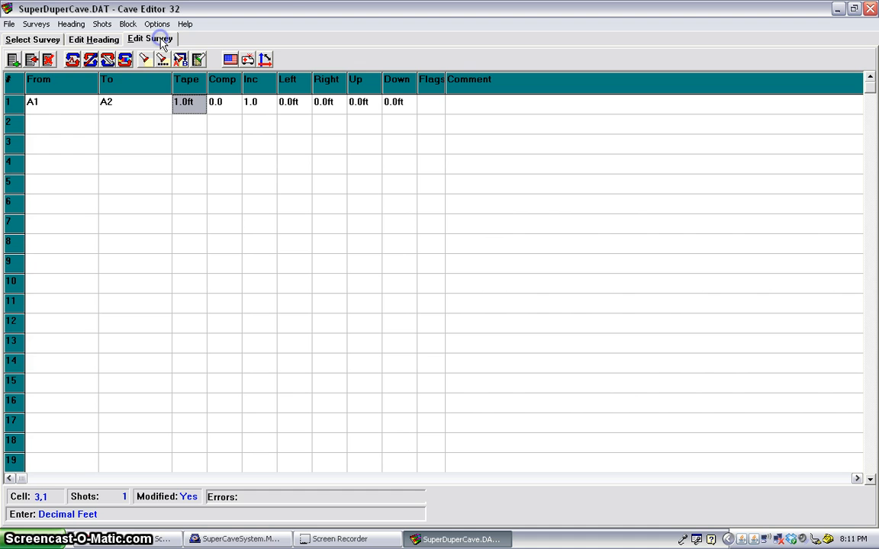
pyautogui.click(58, 103)
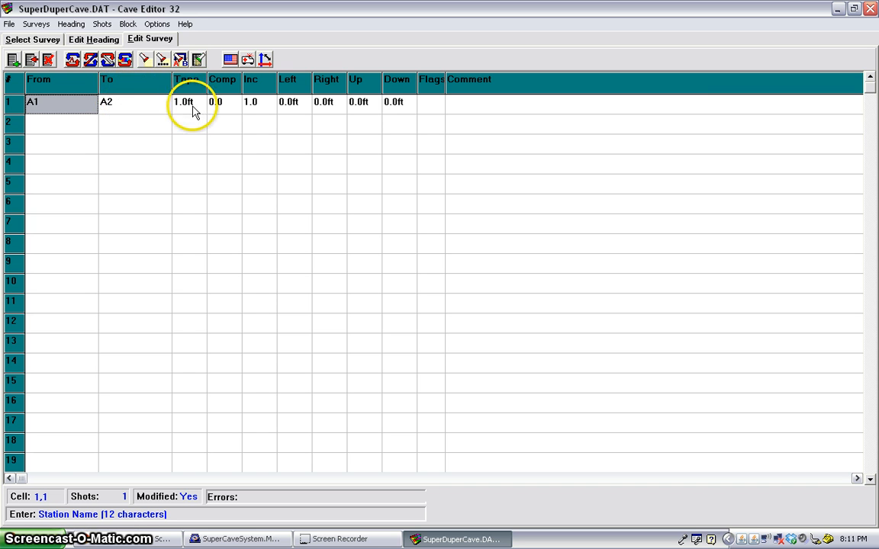
pyautogui.click(44, 43)
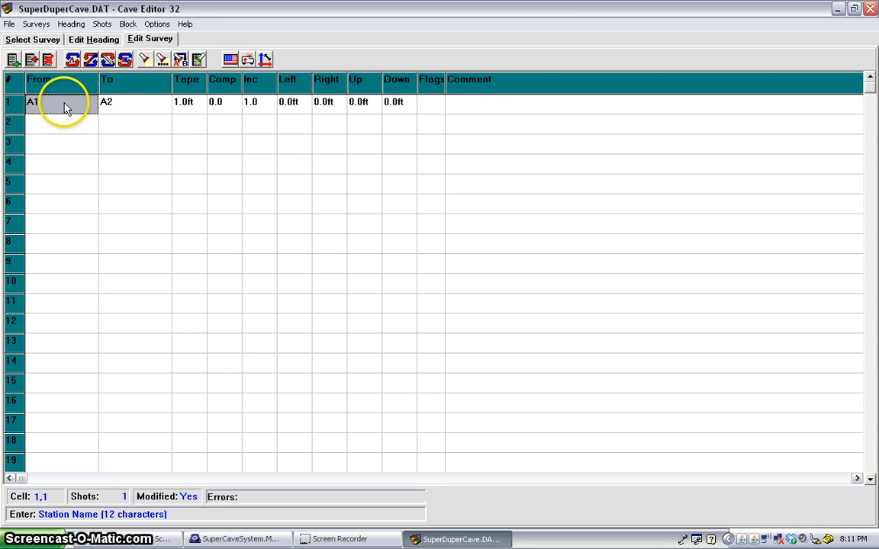
pyautogui.click(181, 104)
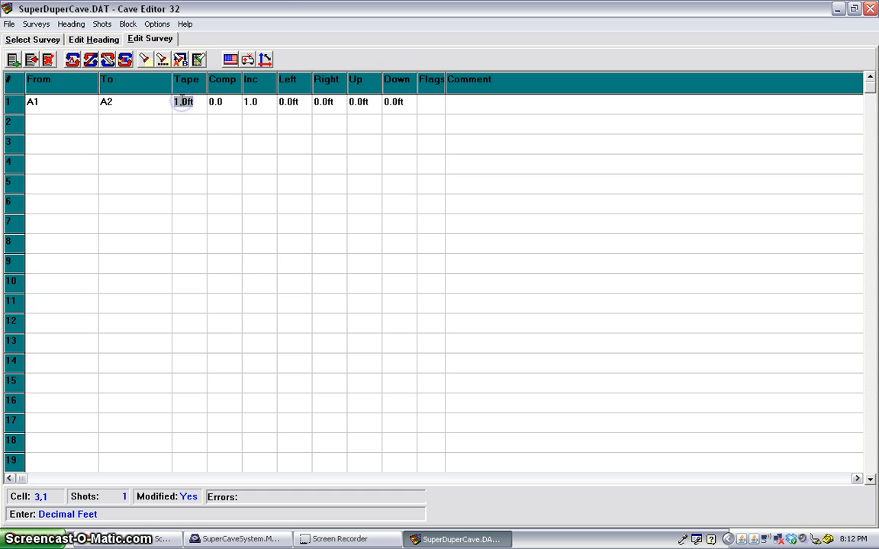
pyautogui.click(182, 102)
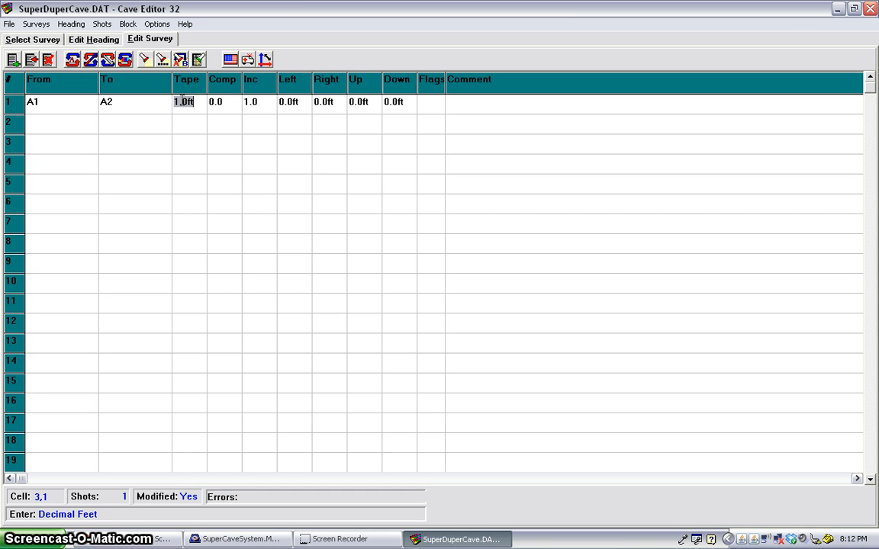
pyautogui.press('Return')
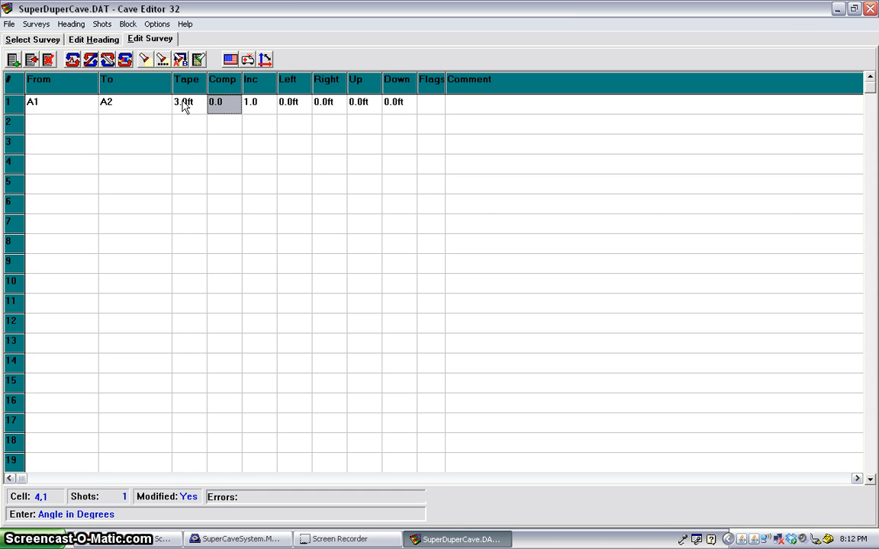
pyautogui.write('230')
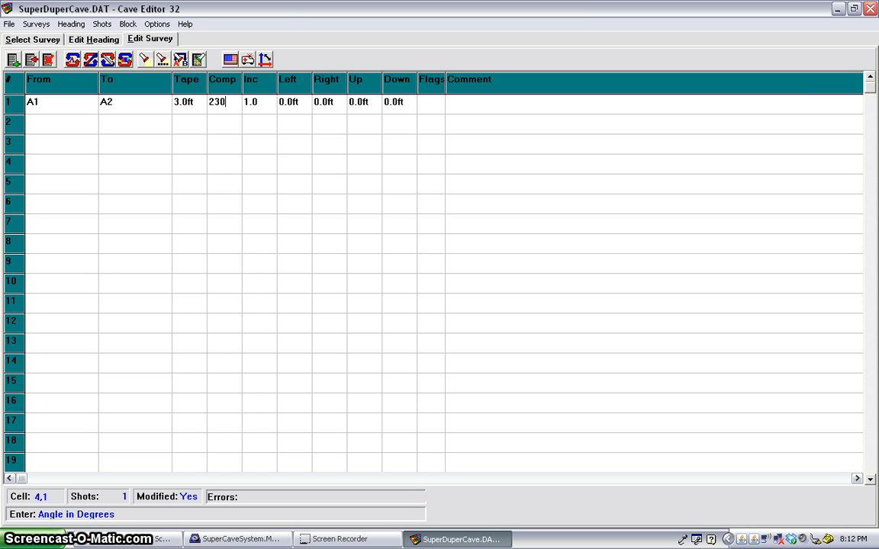
pyautogui.press('Return')
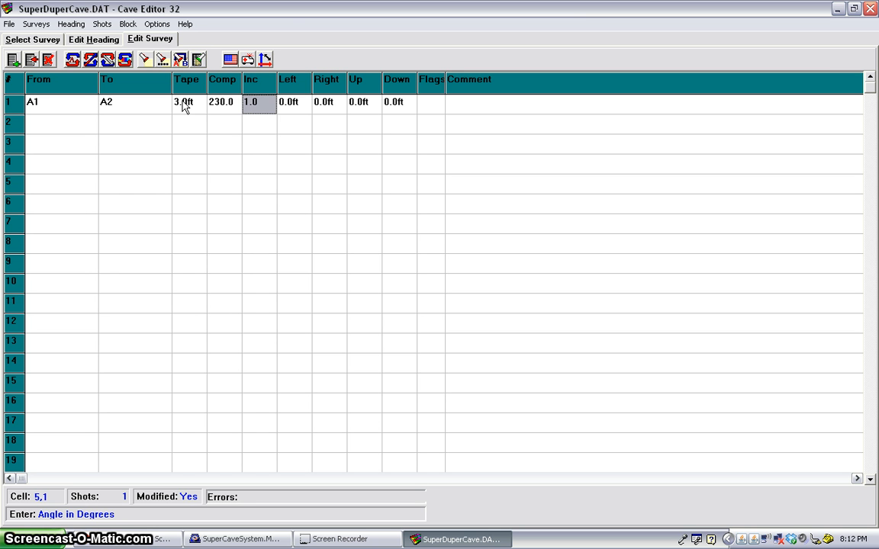
pyautogui.write('-4')
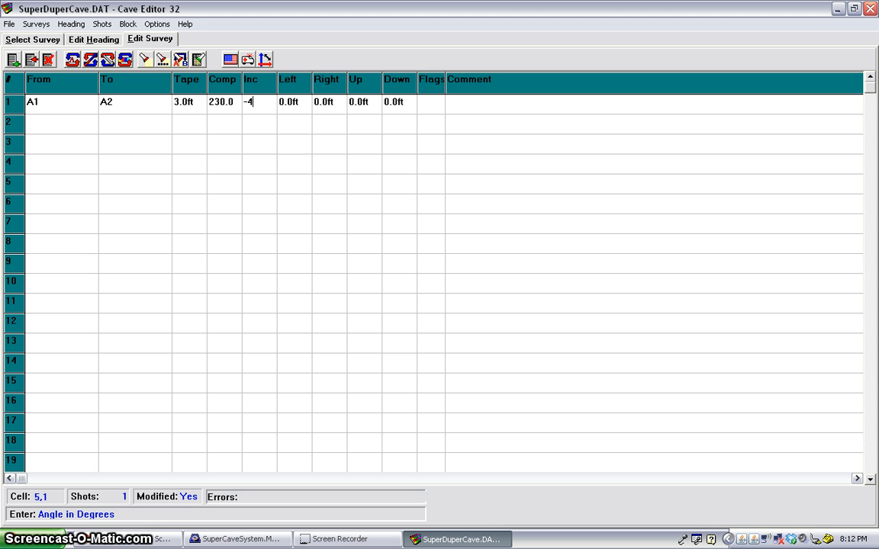
pyautogui.press('Return')
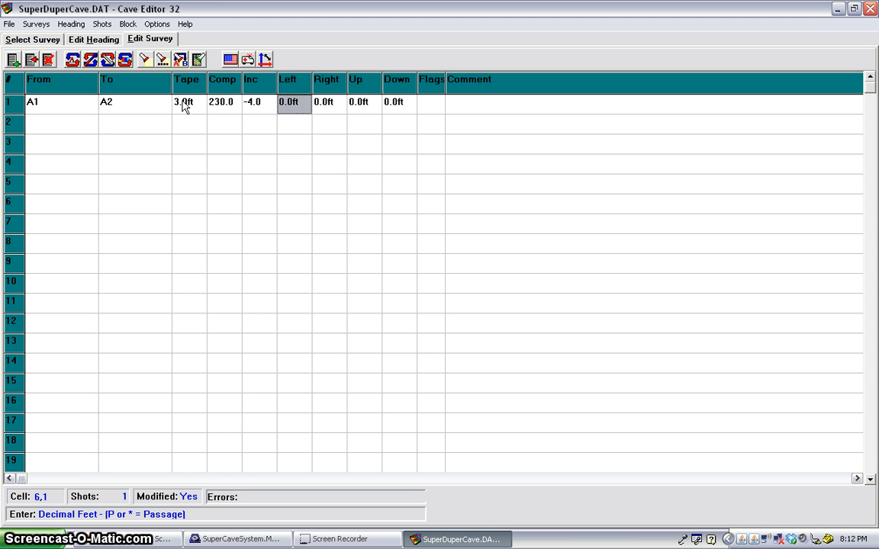
# Step: Enter the A1 to A2 shot's passage dimensions as left 3, right 8, up 15 and down 1 ft
pyautogui.write('3')
pyautogui.press('Return')
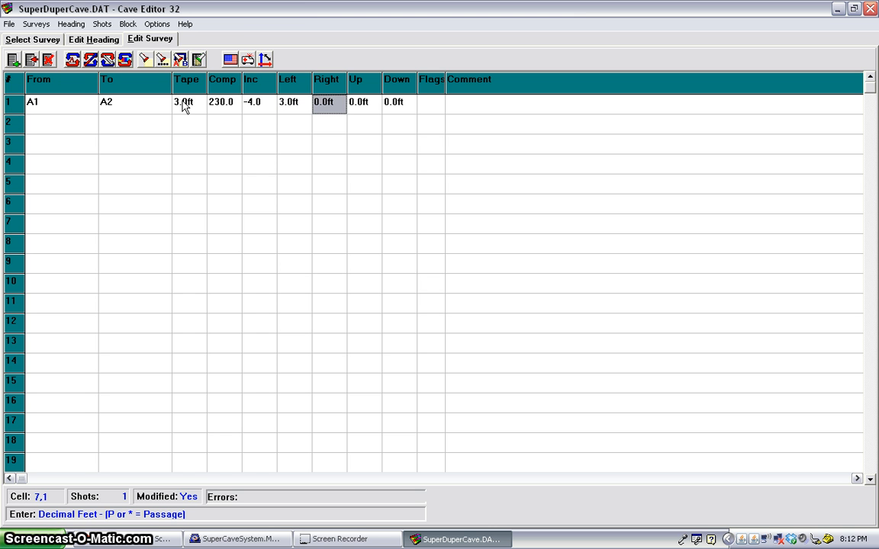
pyautogui.write('8')
pyautogui.press('Return')
pyautogui.write('1')
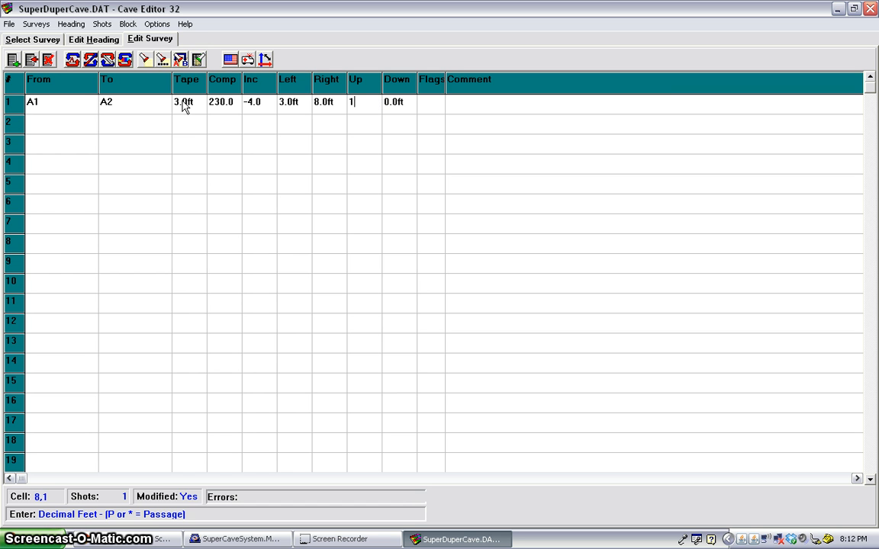
pyautogui.write('5')
pyautogui.press('Return')
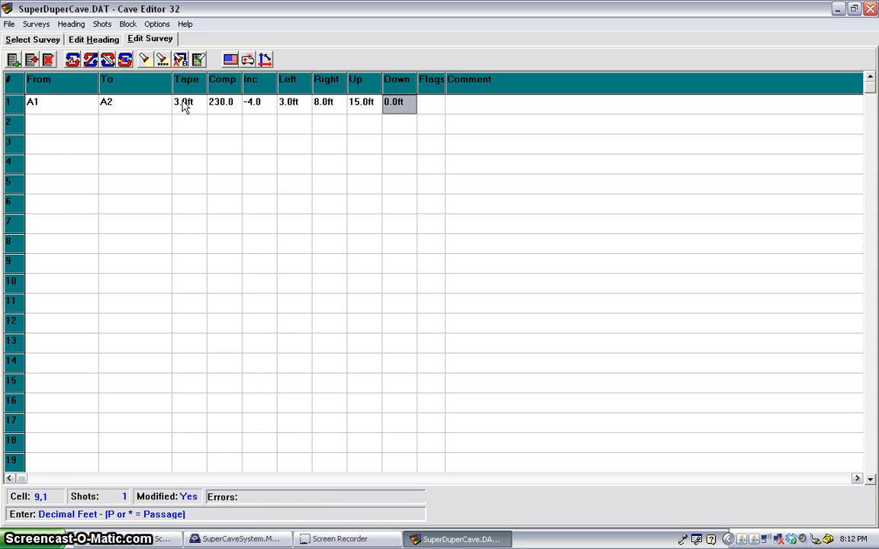
pyautogui.write('1')
pyautogui.press('Return')
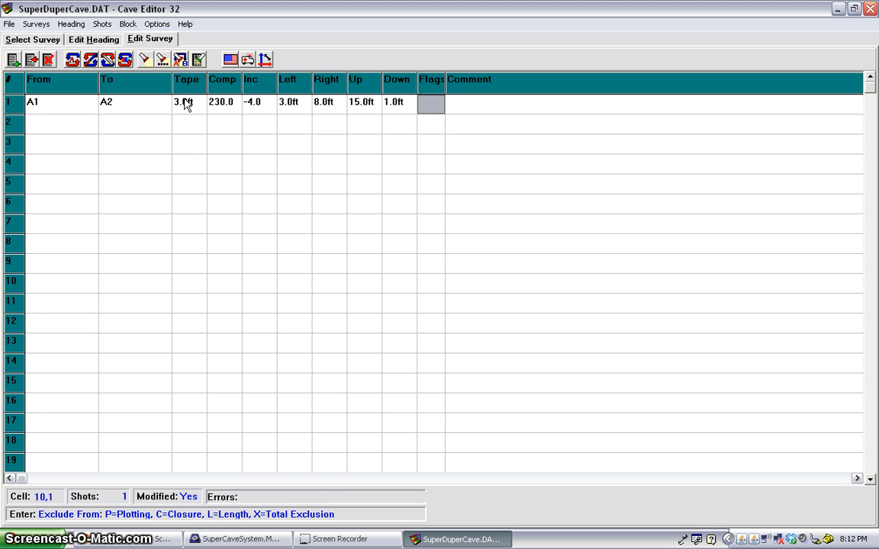
# Step: Examine the exclusion options for the first shot's Flags field and its Comment field, without entering anything
pyautogui.click(427, 111)
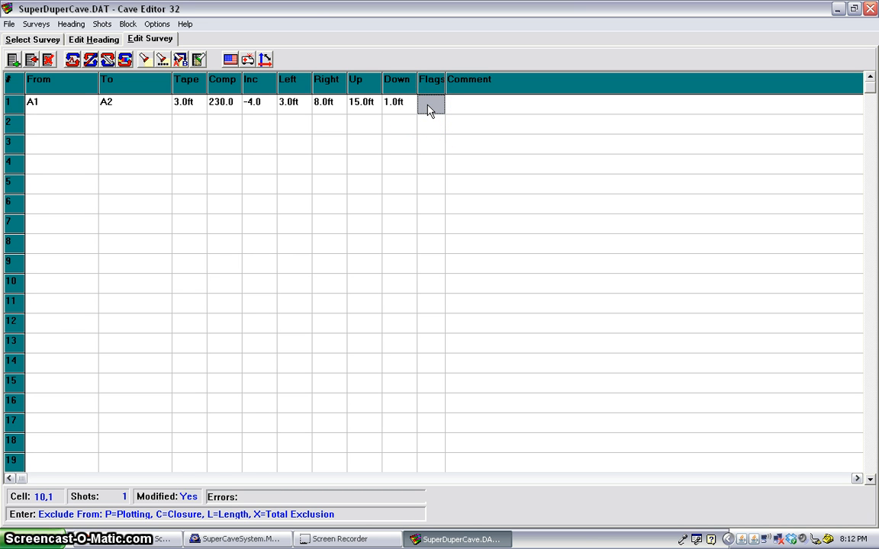
pyautogui.click(427, 102)
pyautogui.click(457, 109)
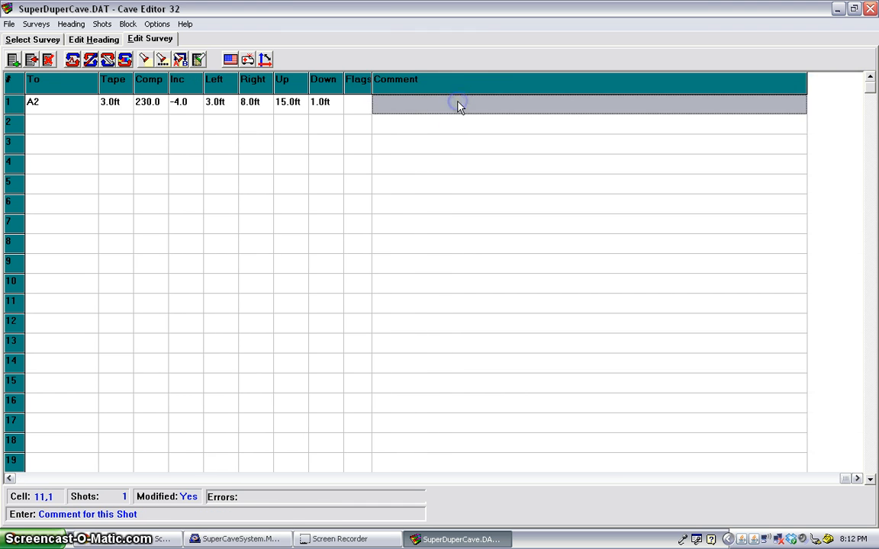
pyautogui.click(360, 104)
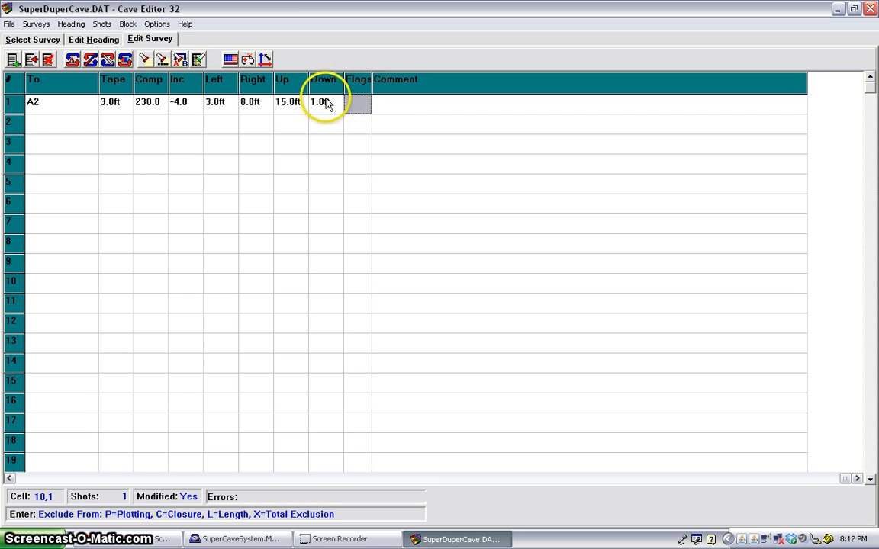
pyautogui.click(325, 103)
pyautogui.click(355, 104)
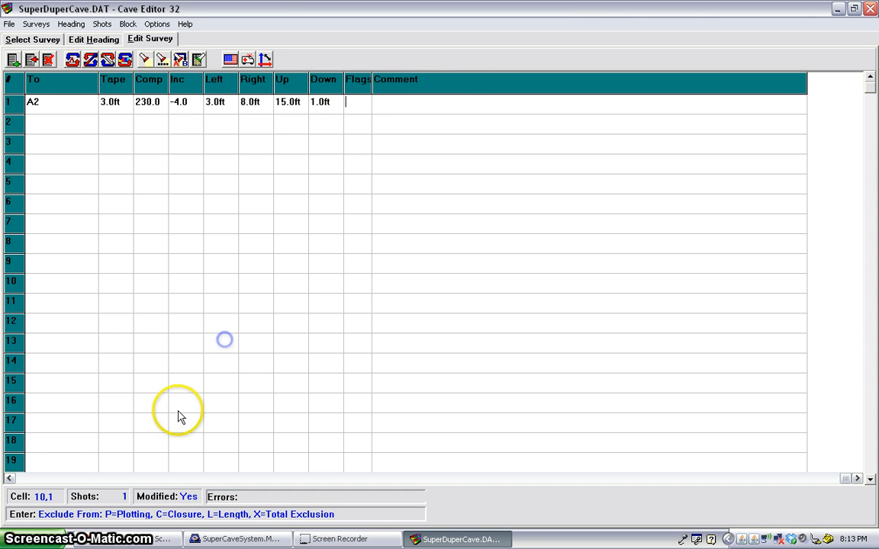
# Step: Enter "Survey shot is on a rock in the middle of the room" as the first shot's comment
pyautogui.click(391, 105)
pyautogui.click(390, 103)
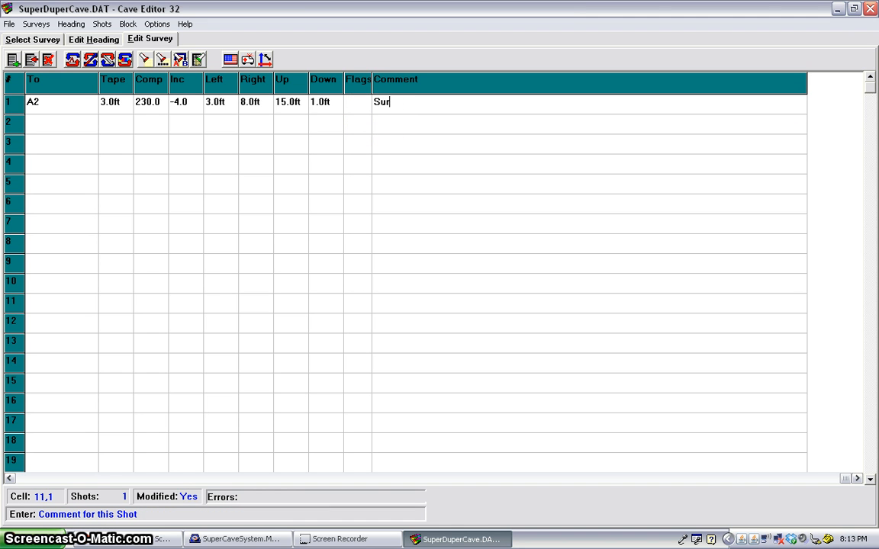
pyautogui.write('Survey shot is on a rock in the mi')
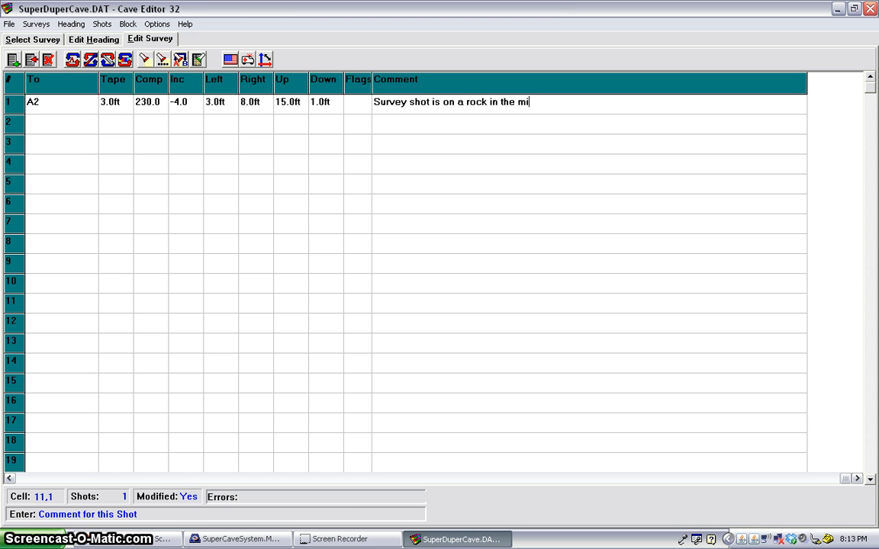
pyautogui.write('ddle of the room')
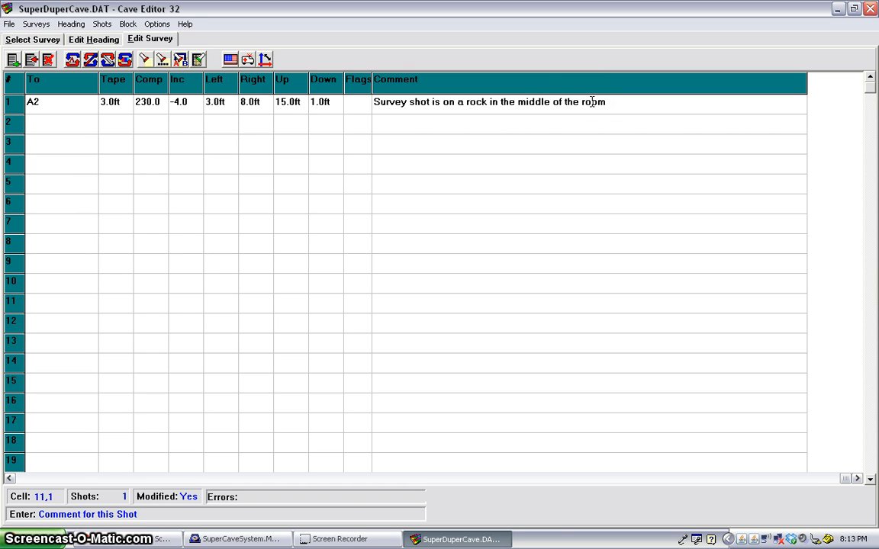
pyautogui.press('Return')
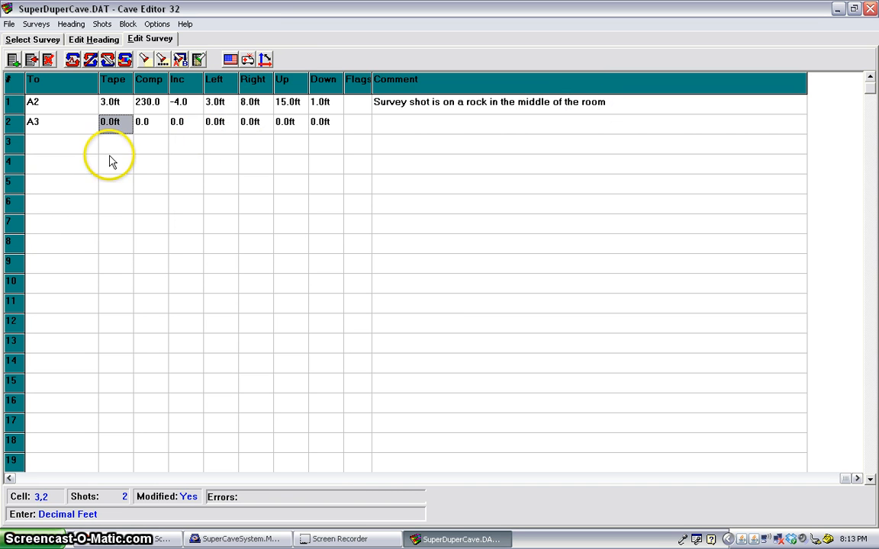
# Step: Enter the A2 to A3 shot with tape 4 ft, compass 235 and inclination 40
pyautogui.click(474, 478)
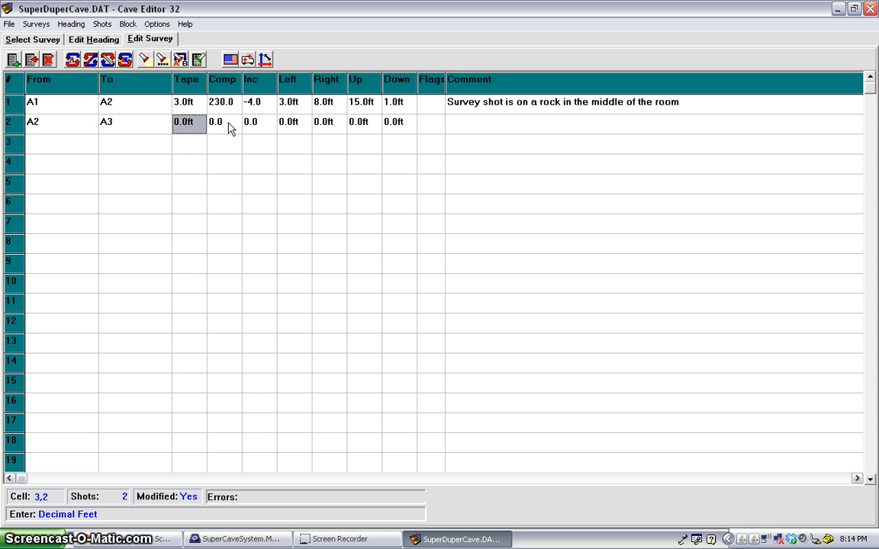
pyautogui.write('4')
pyautogui.press('Return')
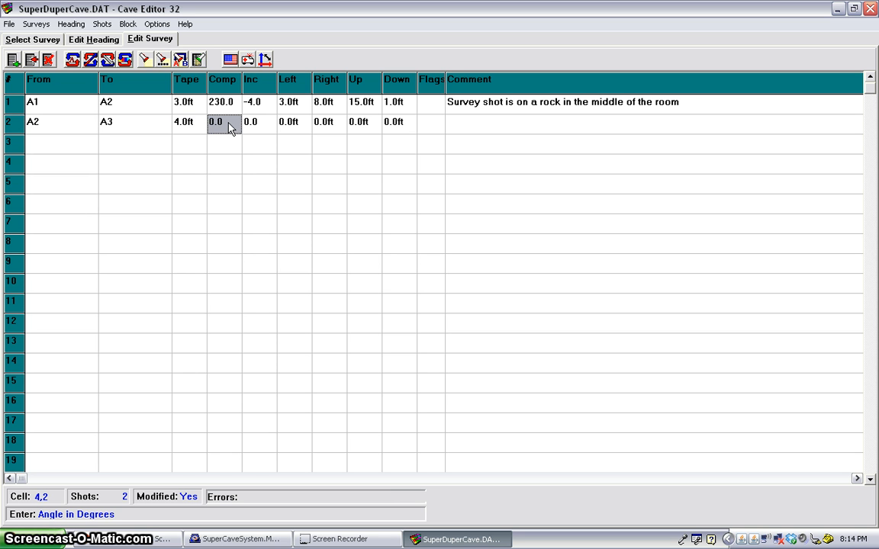
pyautogui.write('235')
pyautogui.press('Return')
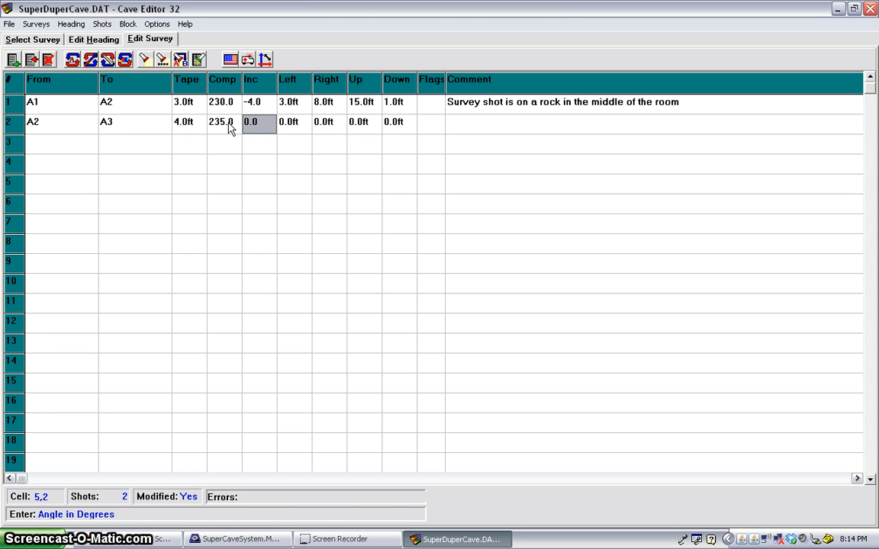
pyautogui.write('40')
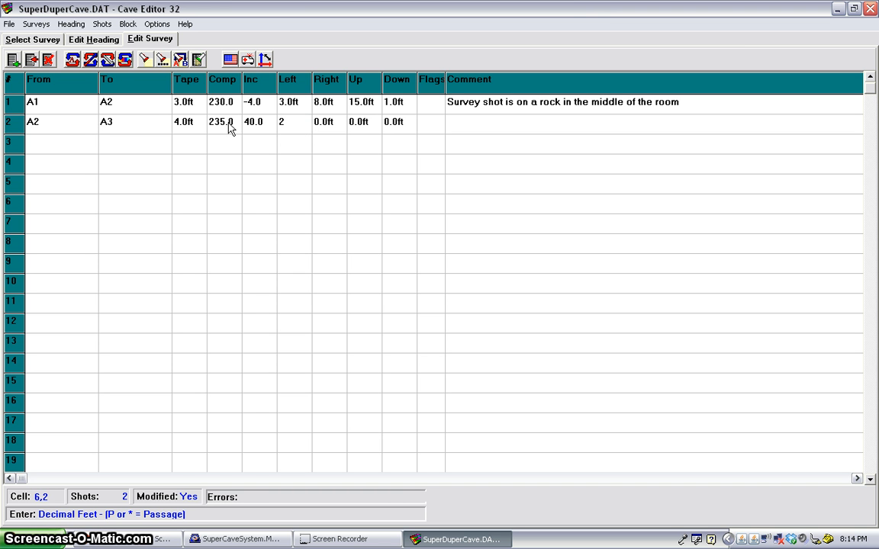
# Step: Enter the A2 to A3 shot's passage dimensions as left 2, right 4, up 19 and down 4 ft
pyautogui.press('Return')
pyautogui.write('4')
pyautogui.press('Return')
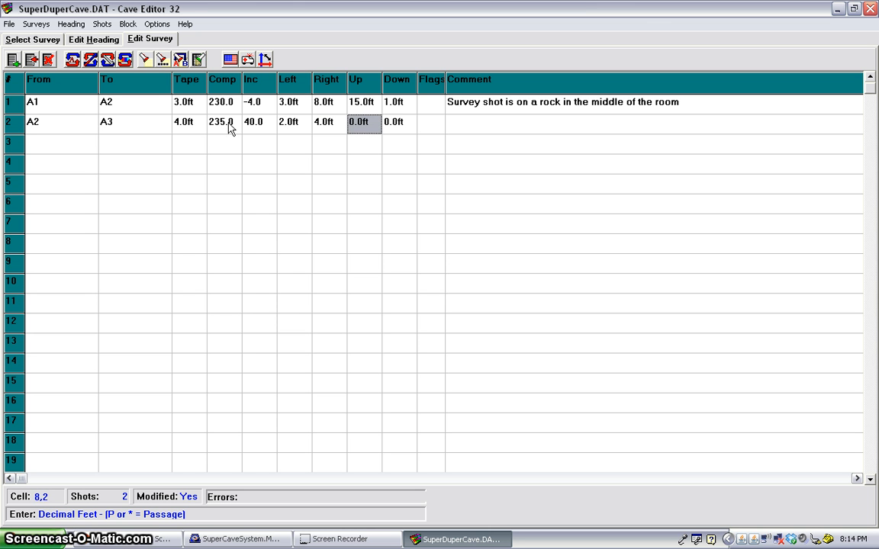
pyautogui.press('Return')
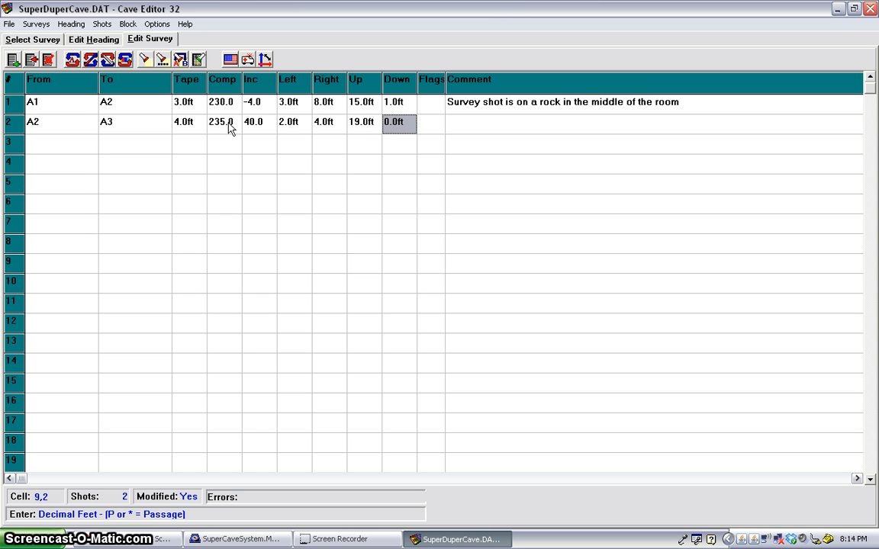
pyautogui.write('4')
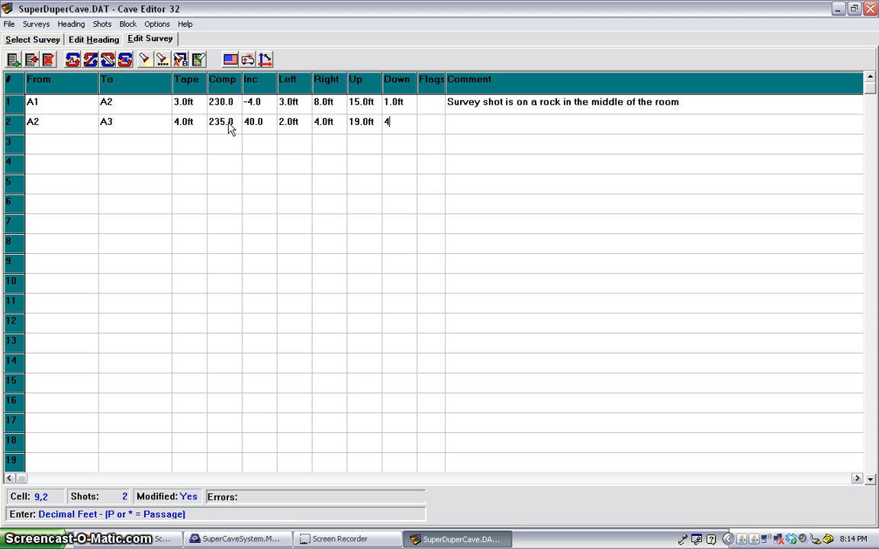
pyautogui.press('Return')
# Step: Add a third shot to the table and set its From station to A2
pyautogui.press('Return')
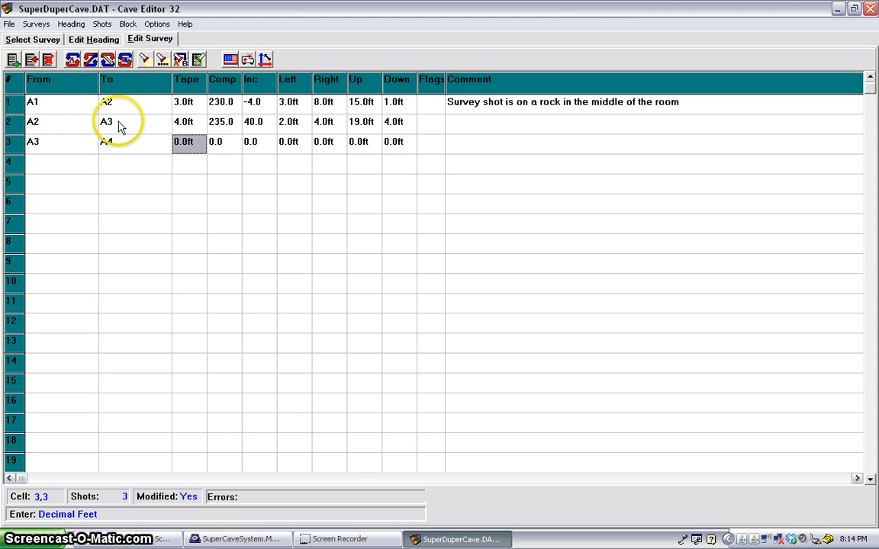
pyautogui.click(47, 145)
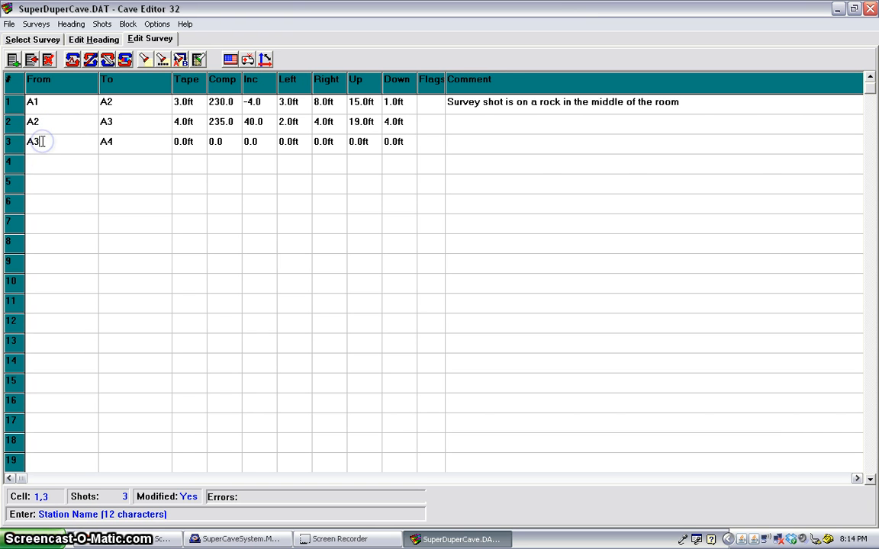
pyautogui.press('Return')
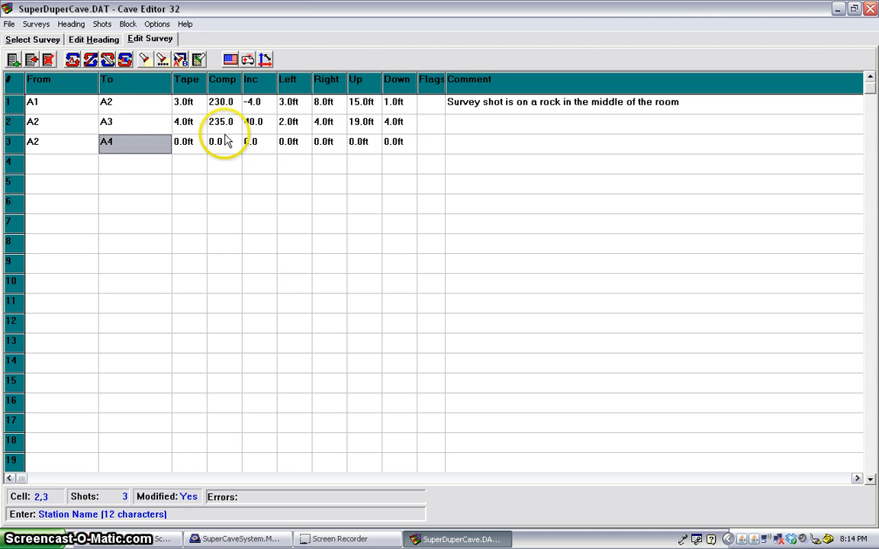
# Step: Review survey A's entry in the survey list together with its heading and shot data pages
pyautogui.click(46, 40)
pyautogui.click(44, 71)
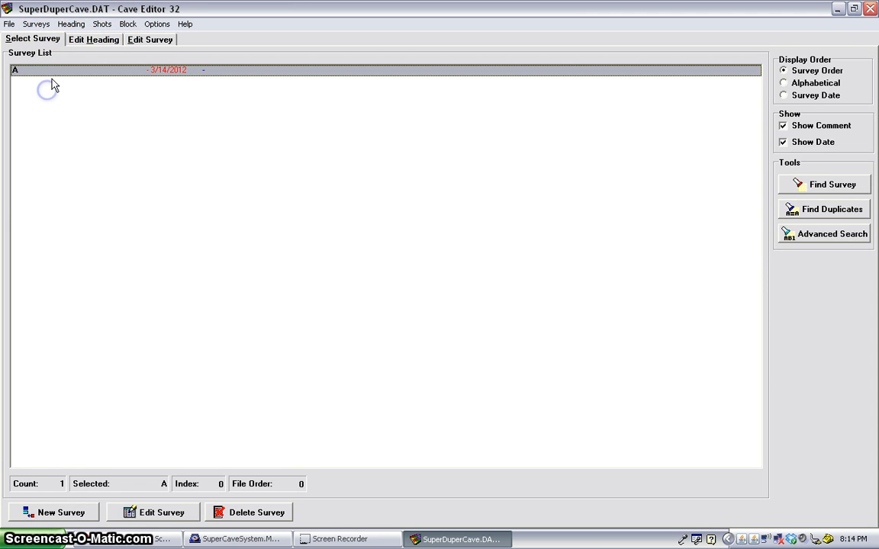
pyautogui.click(64, 121)
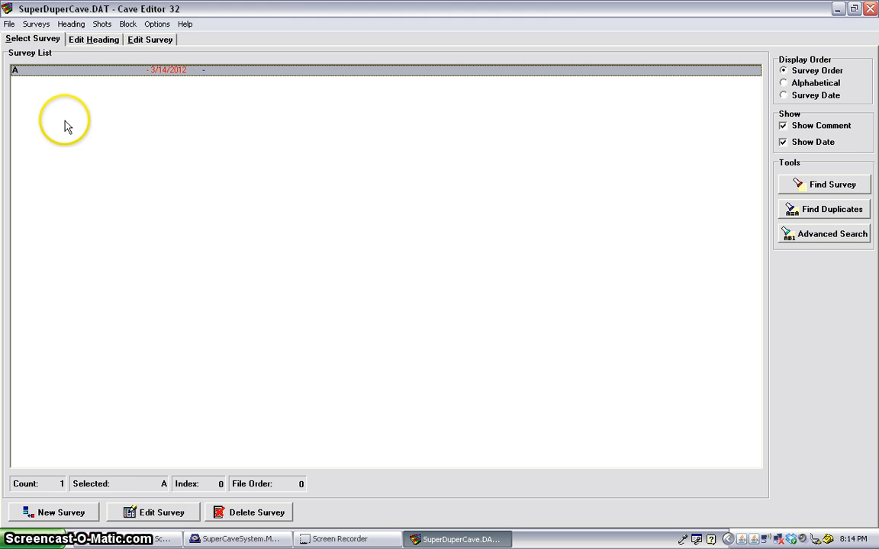
pyautogui.click(87, 42)
pyautogui.click(44, 38)
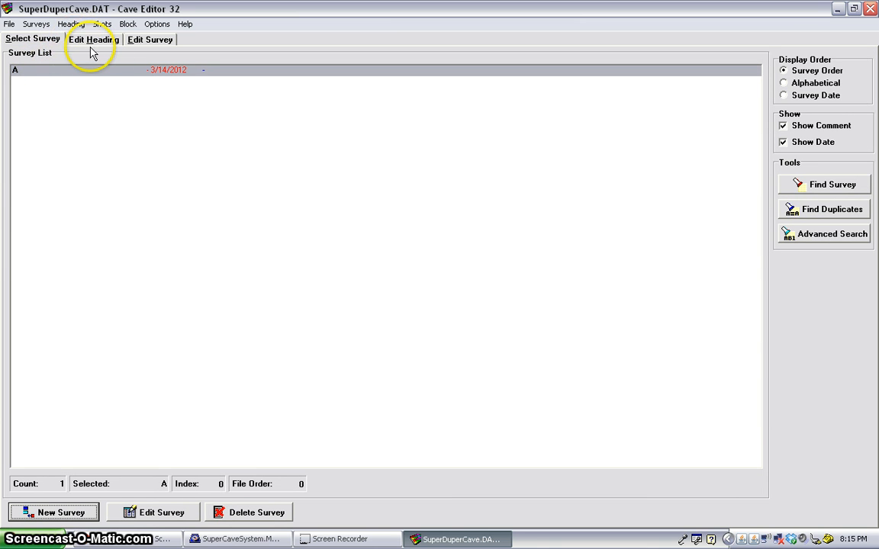
pyautogui.click(47, 40)
pyautogui.click(80, 38)
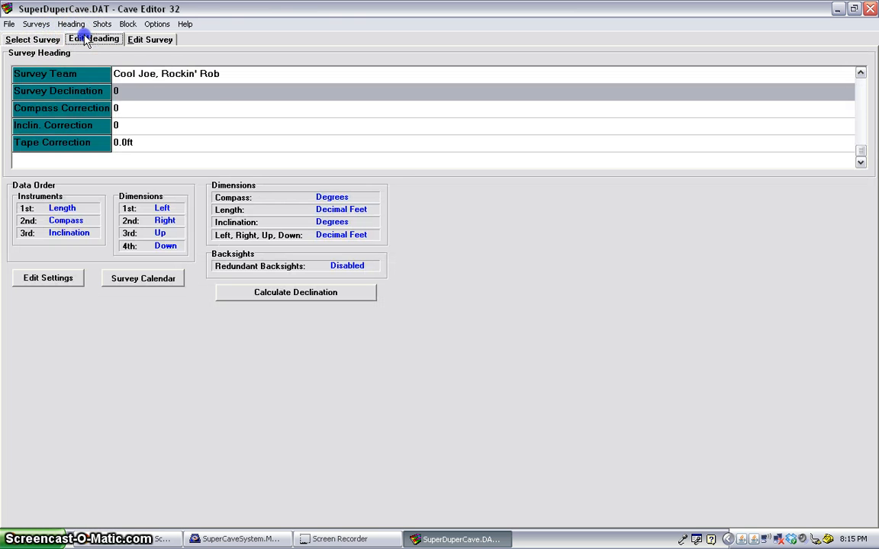
pyautogui.click(149, 40)
pyautogui.click(33, 40)
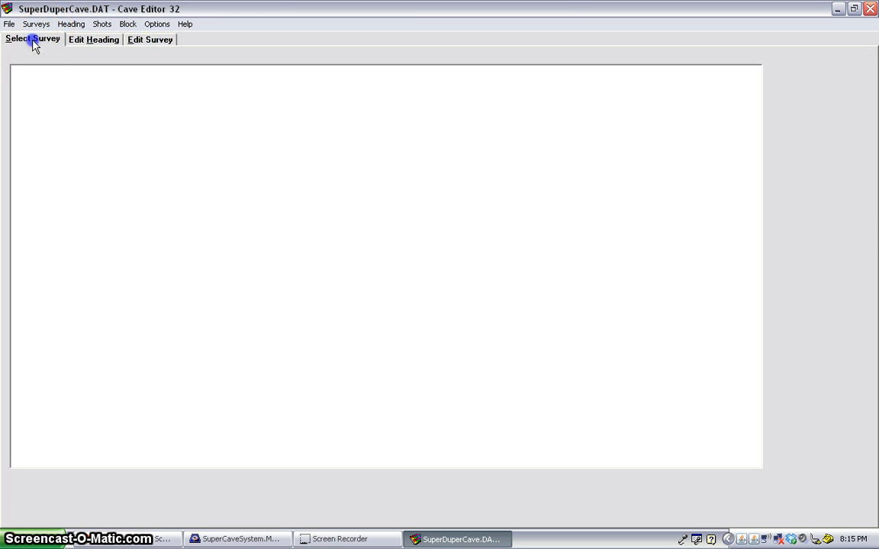